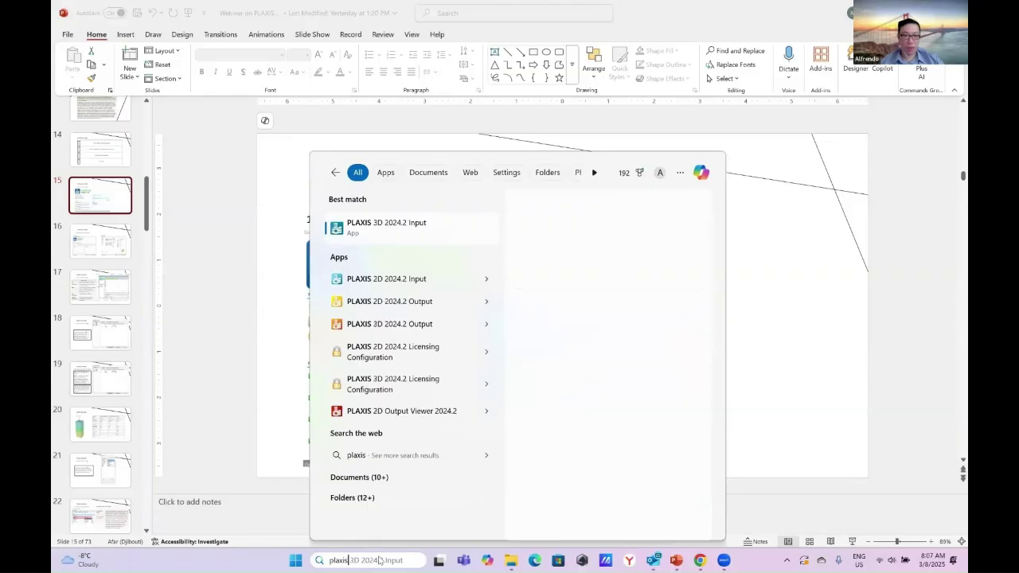
Step: Launch PLAXIS 3D 2024.2 Input, accept the disclaimer, and continue with the PLAXIS 3D Ultimate and Geotechnical SELECT Entitlements licences
left_click(429, 226)
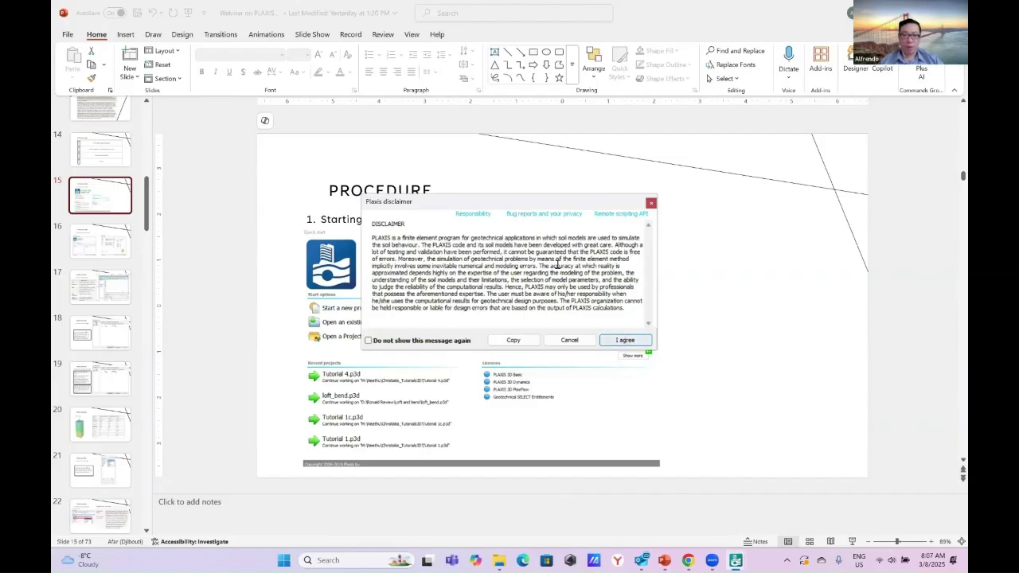
left_click(624, 341)
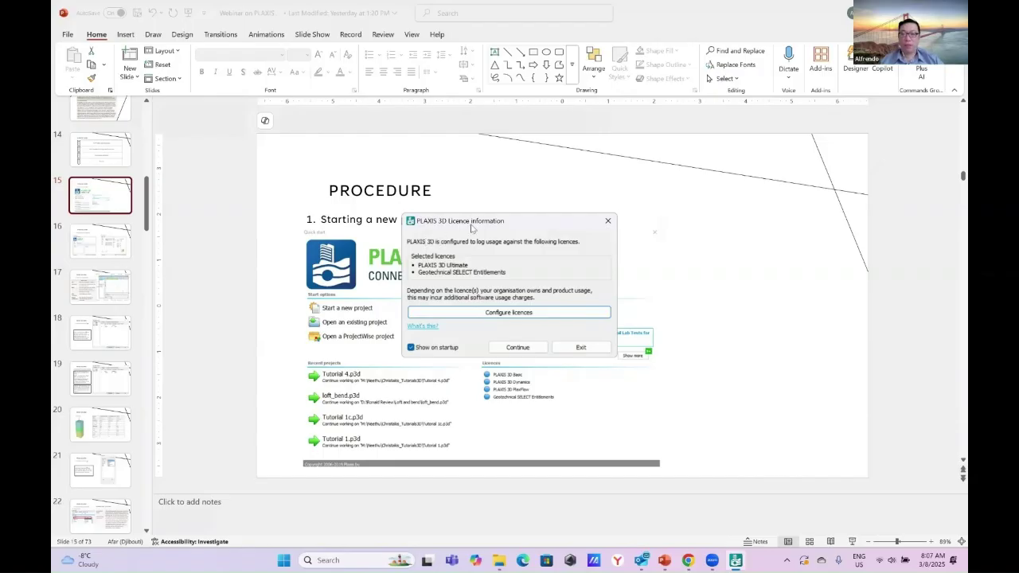
left_click(502, 314)
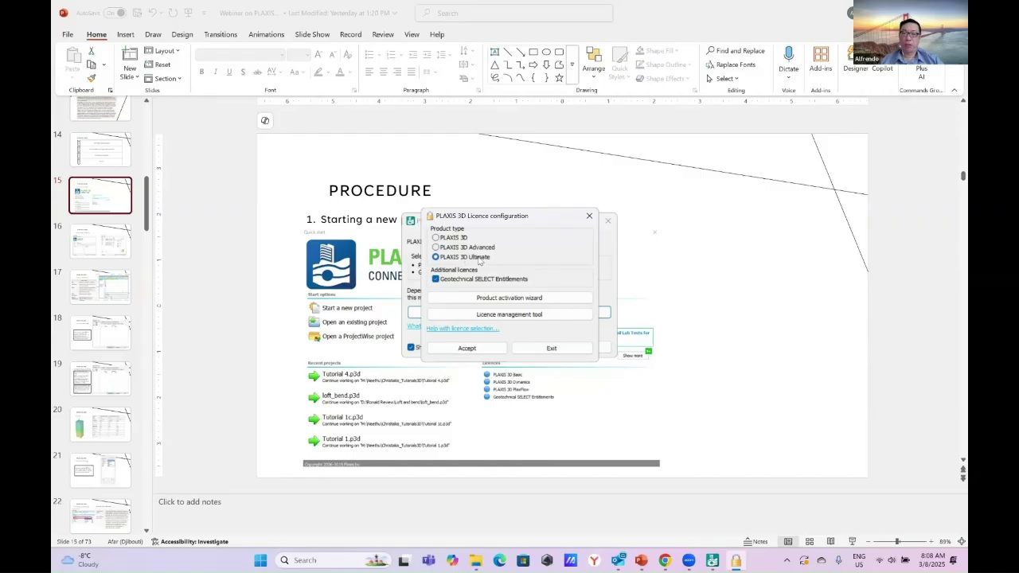
left_click(468, 348)
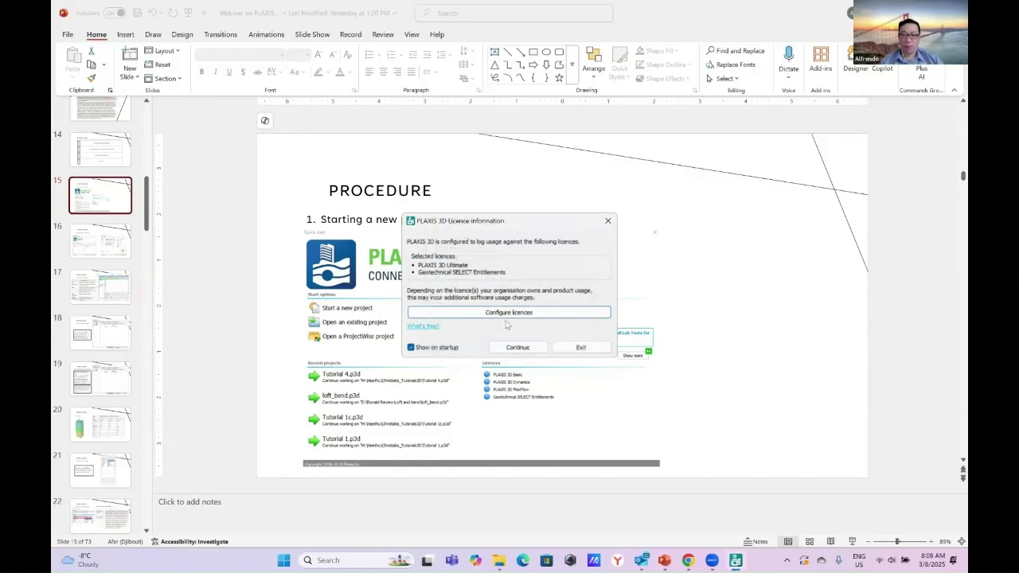
left_click(516, 348)
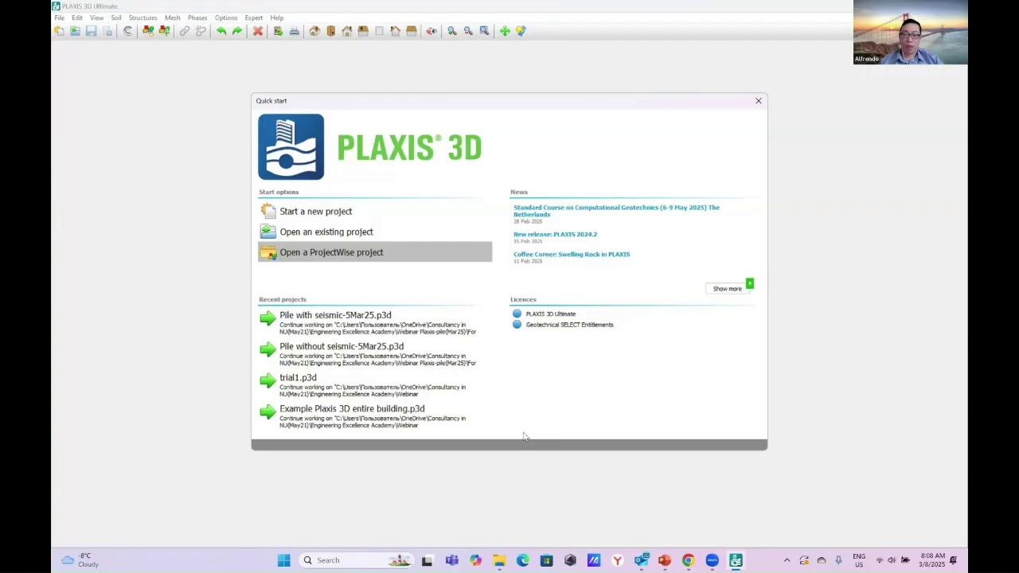
Step: Start a new project and enter the title Webinar-8Mar25
left_click(420, 212)
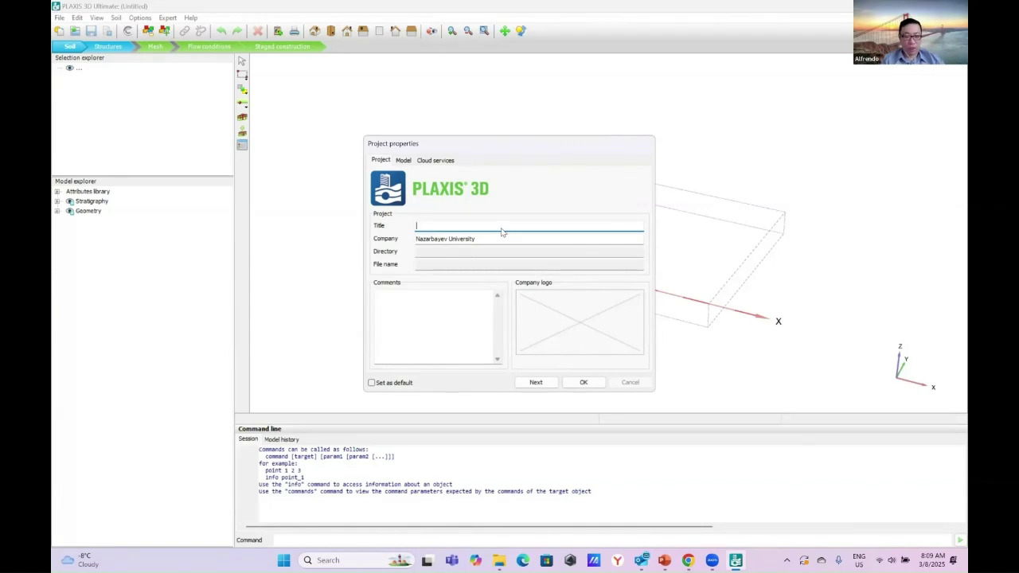
type("Webinar-8")
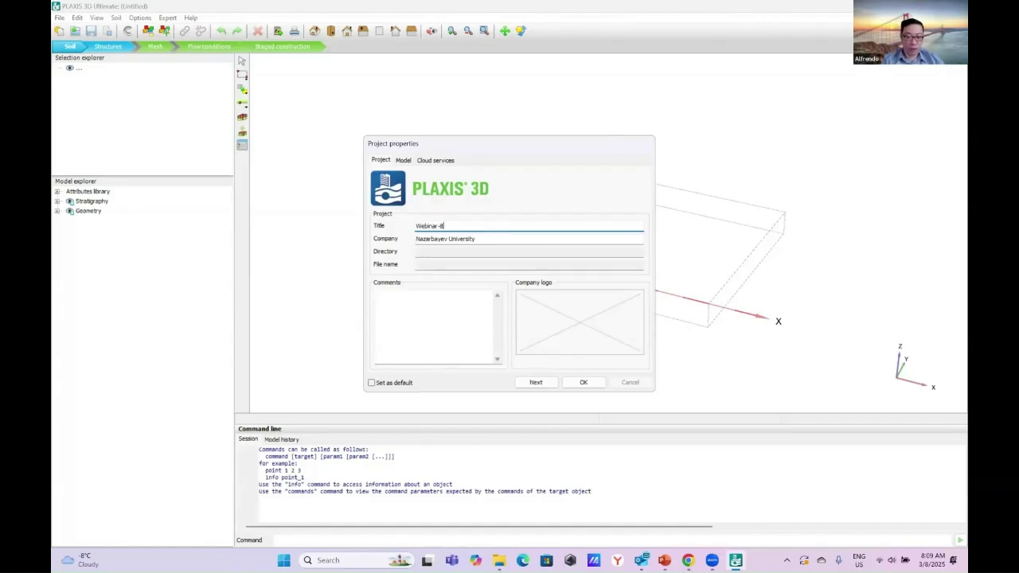
type("Mar25")
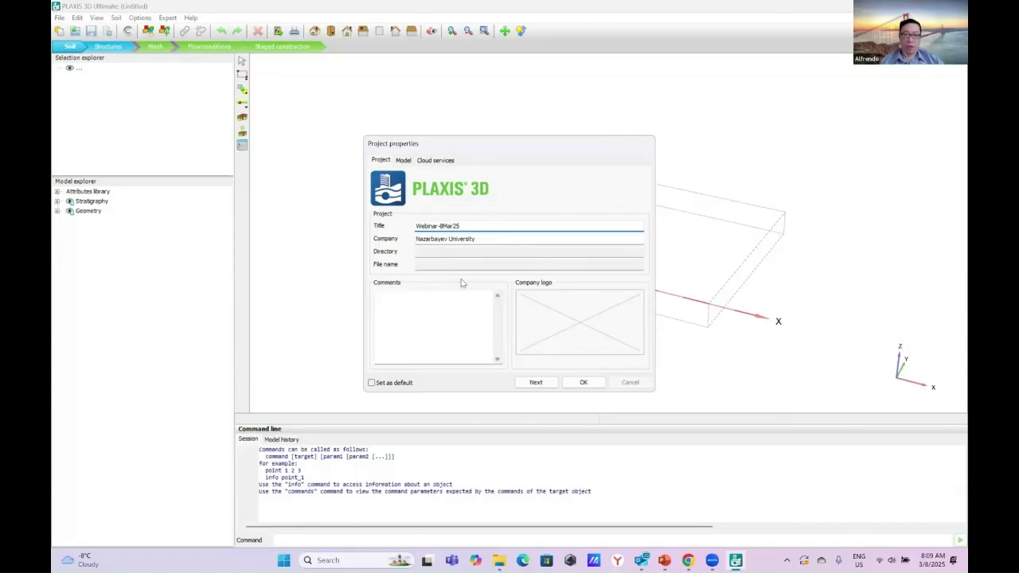
Step: Examine the model type, element type, and length, force and time unit options in the project's model properties
left_click(405, 161)
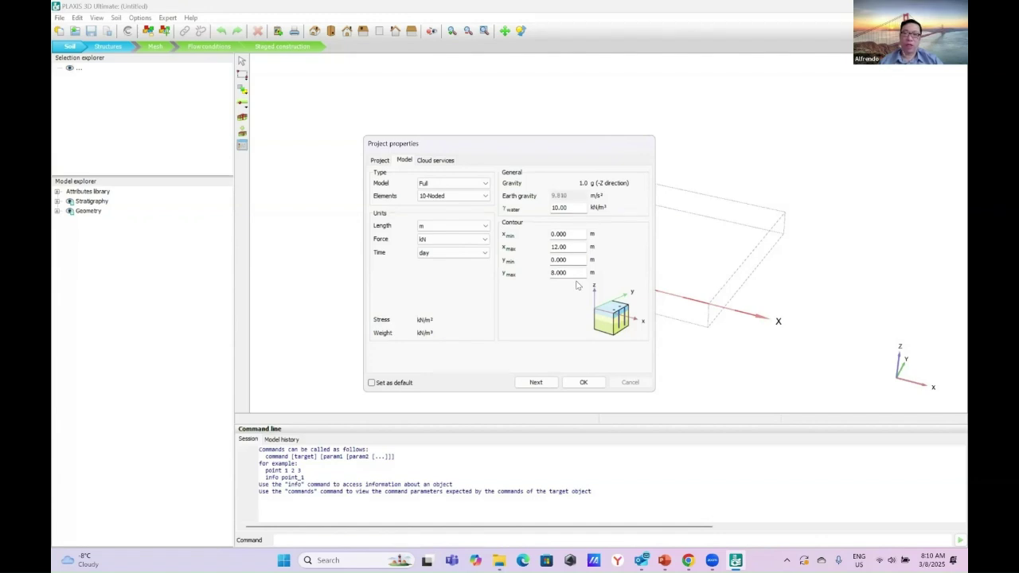
left_click(473, 185)
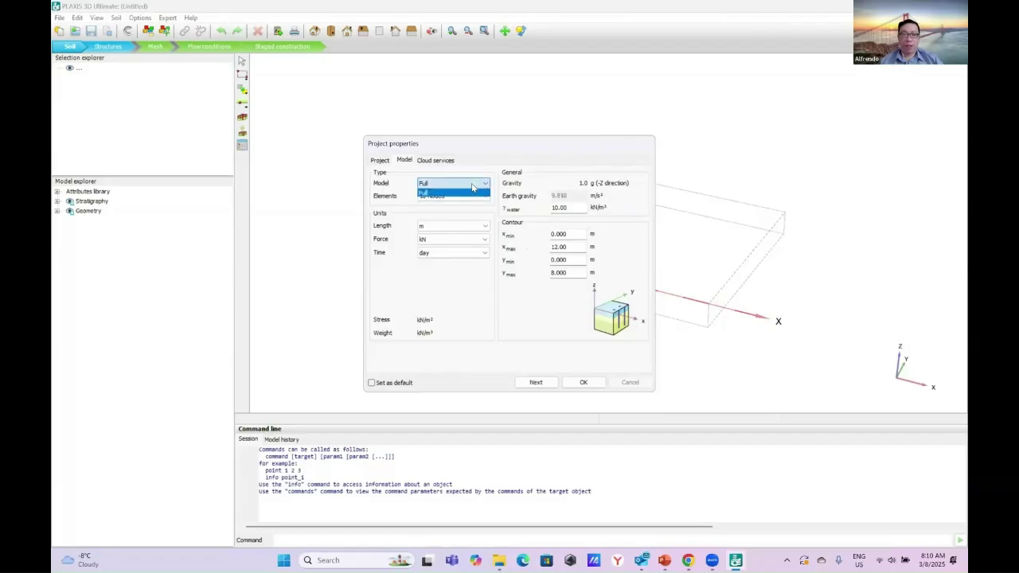
left_click(473, 186)
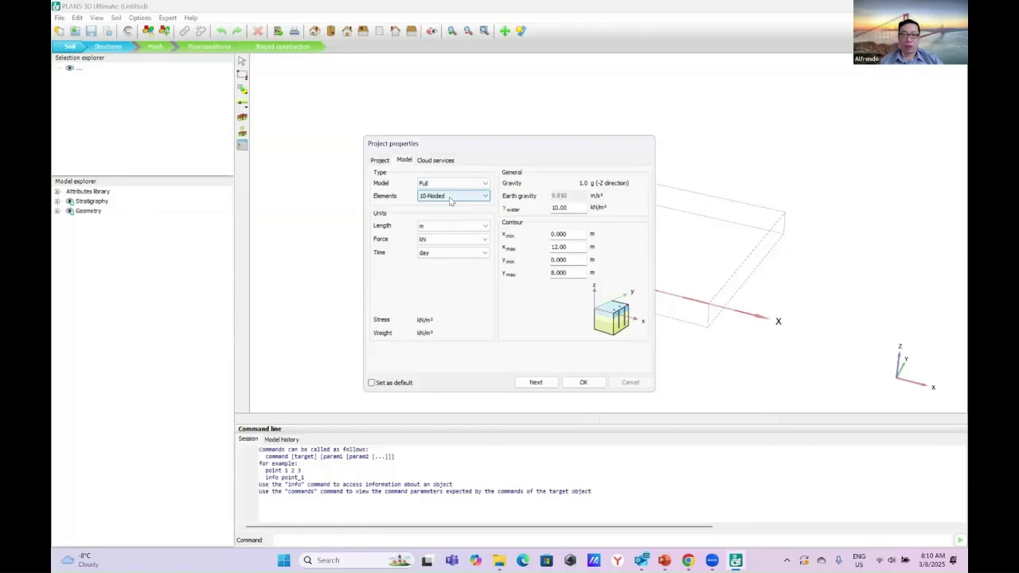
left_click(450, 200)
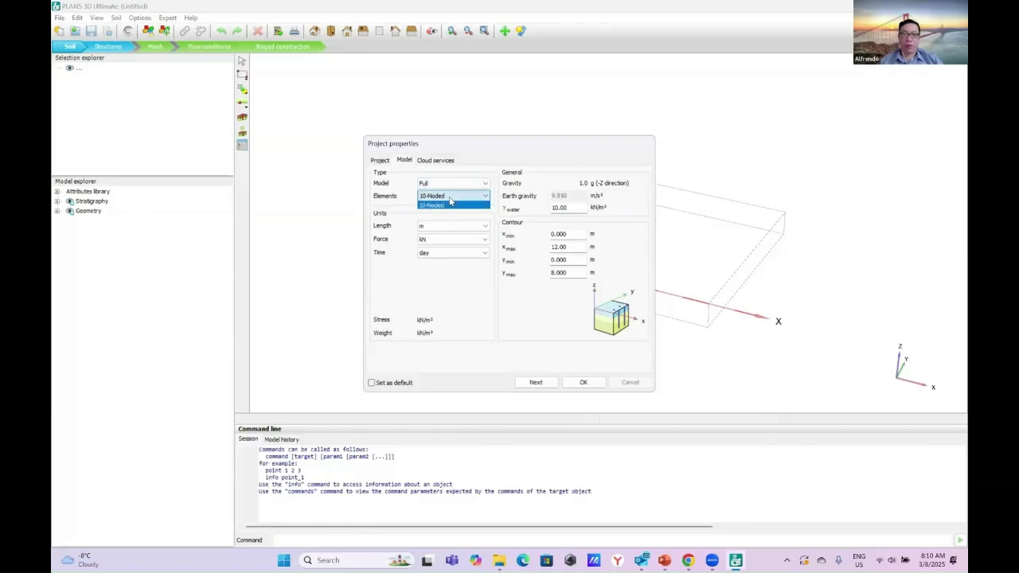
left_click(451, 203)
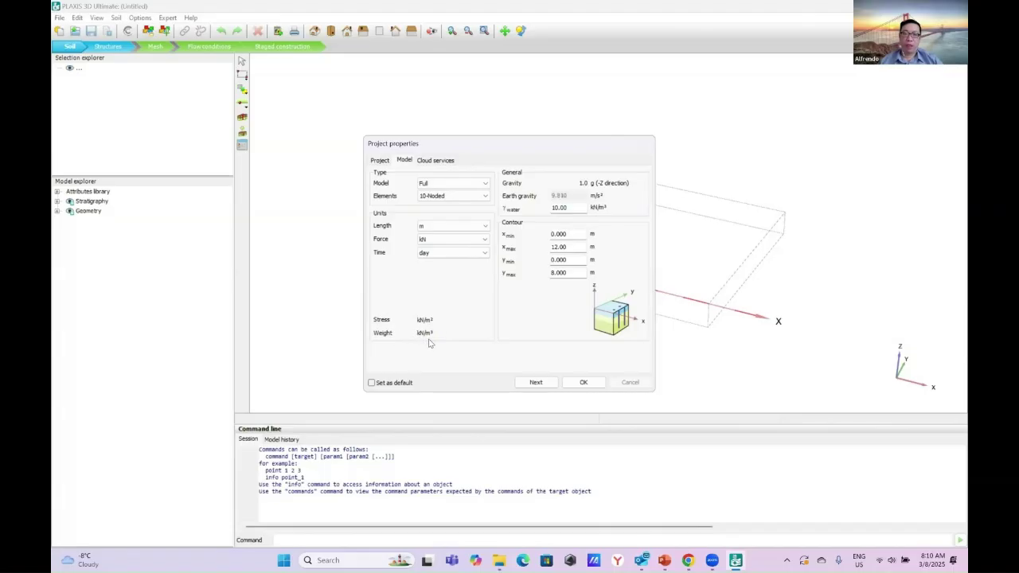
left_click(462, 229)
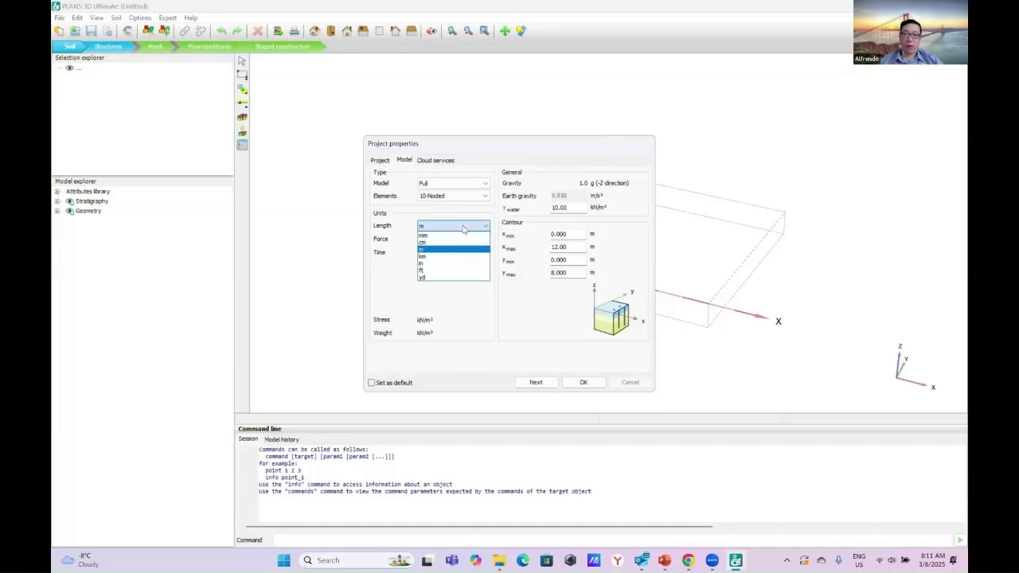
left_click(398, 255)
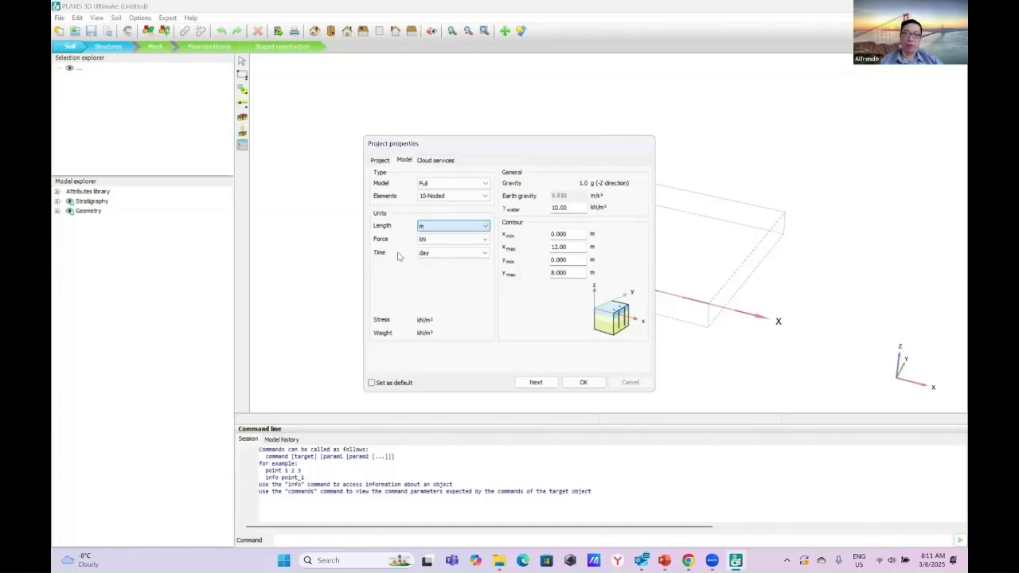
left_click(432, 242)
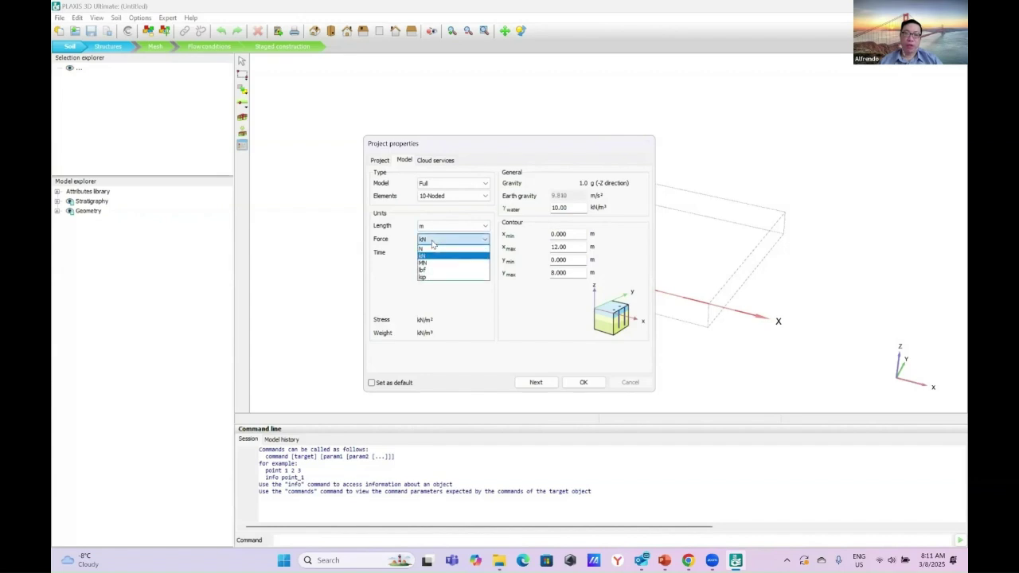
left_click(402, 254)
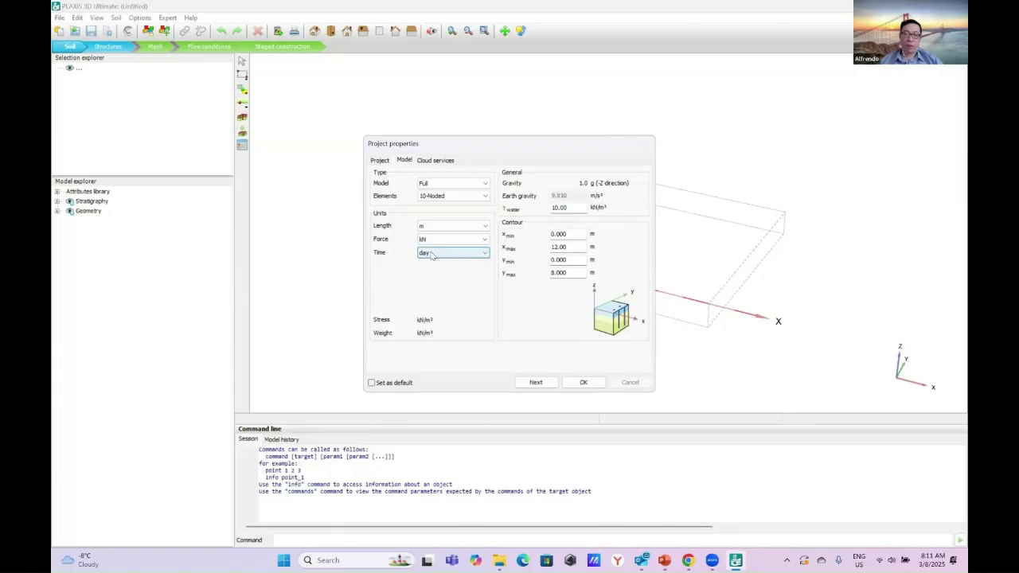
left_click(431, 255)
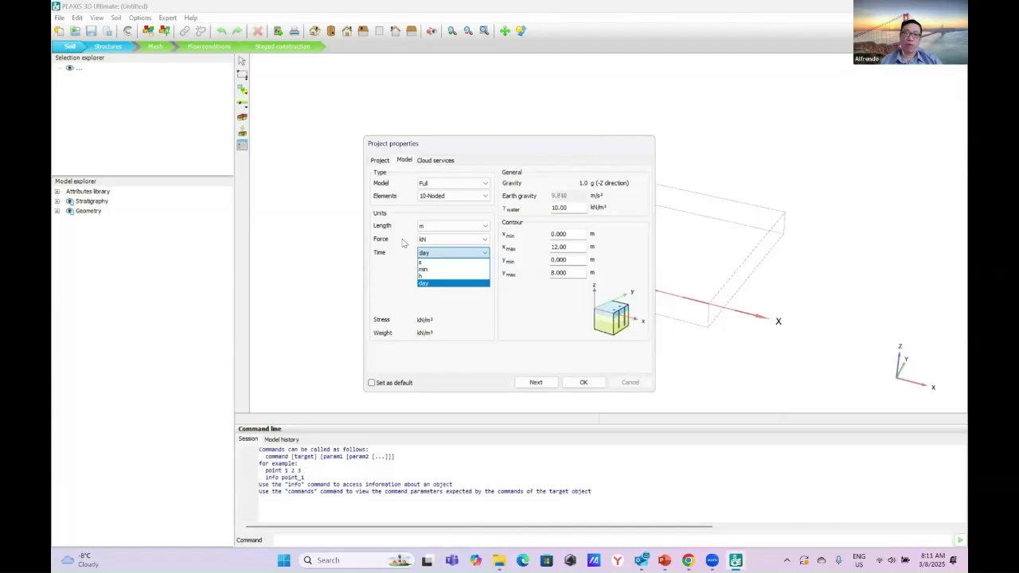
left_click(404, 243)
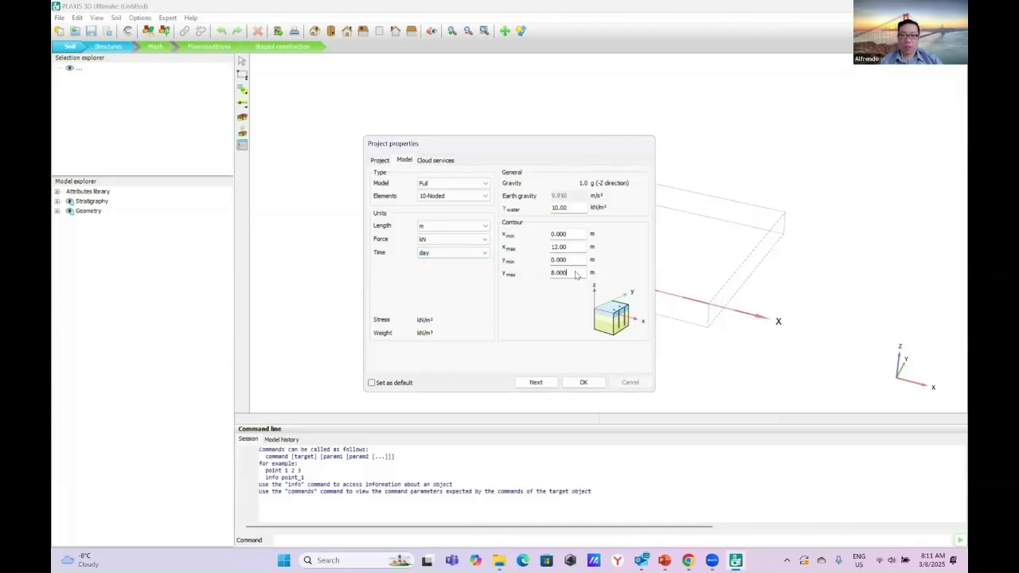
Step: Set the model contour's y max to 12 m and accept the project properties
left_click_drag(576, 275, 542, 275)
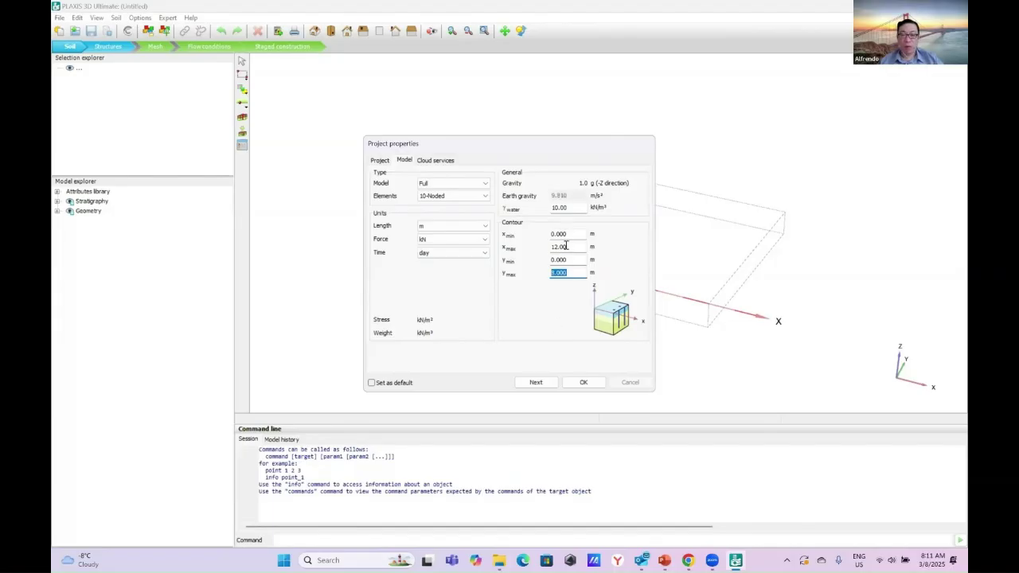
type("12")
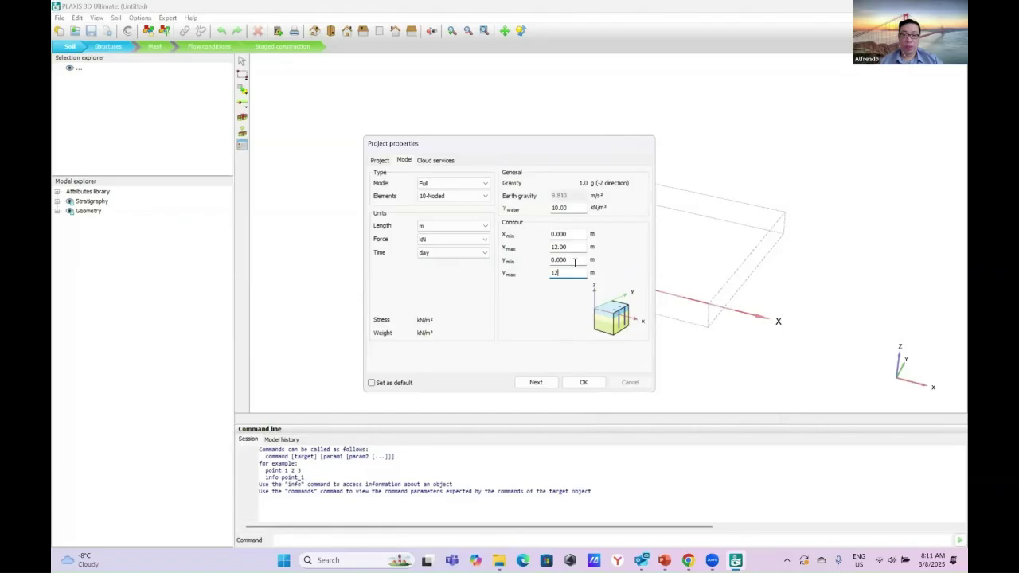
left_click(570, 260)
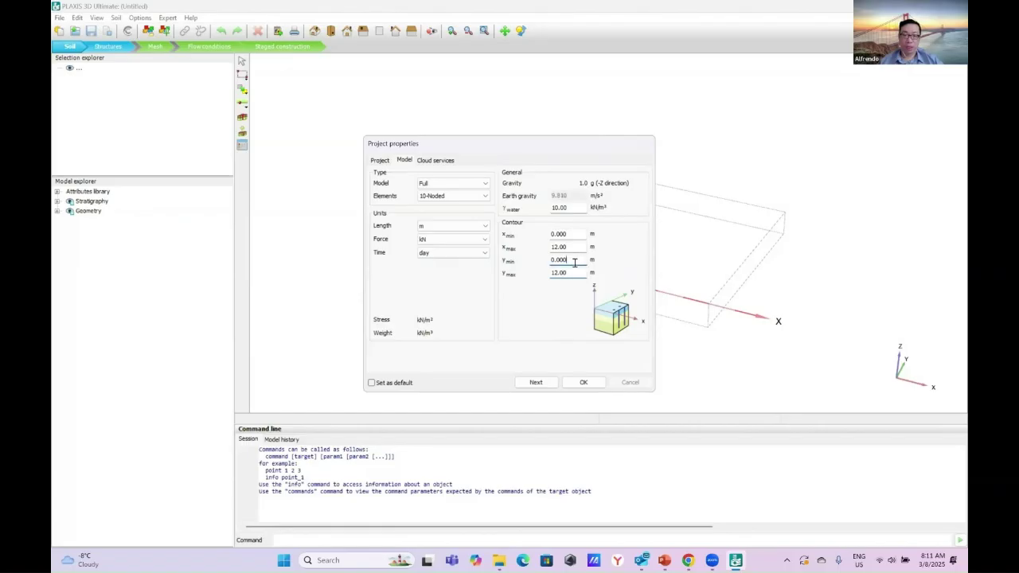
left_click(536, 382)
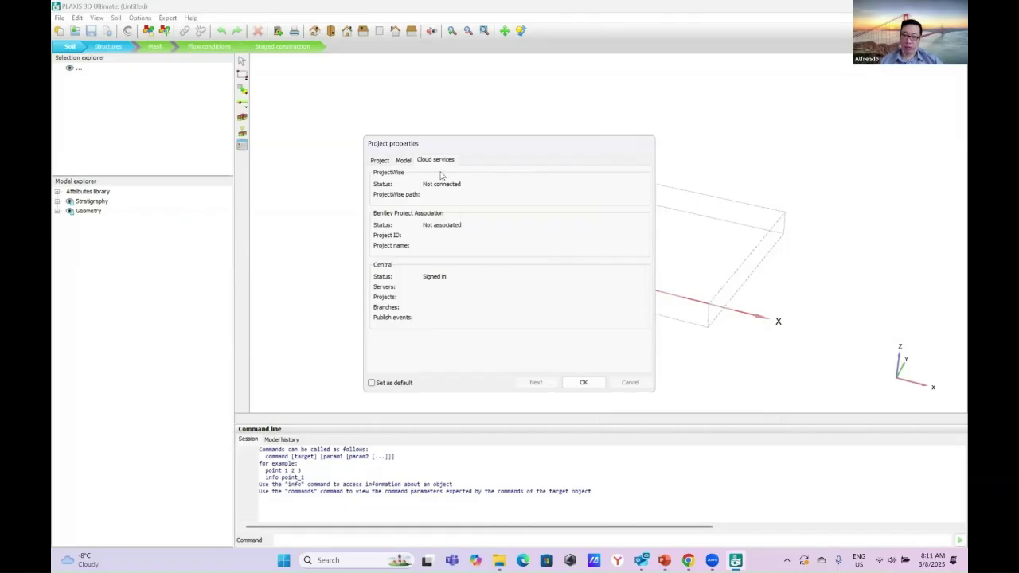
left_click(580, 383)
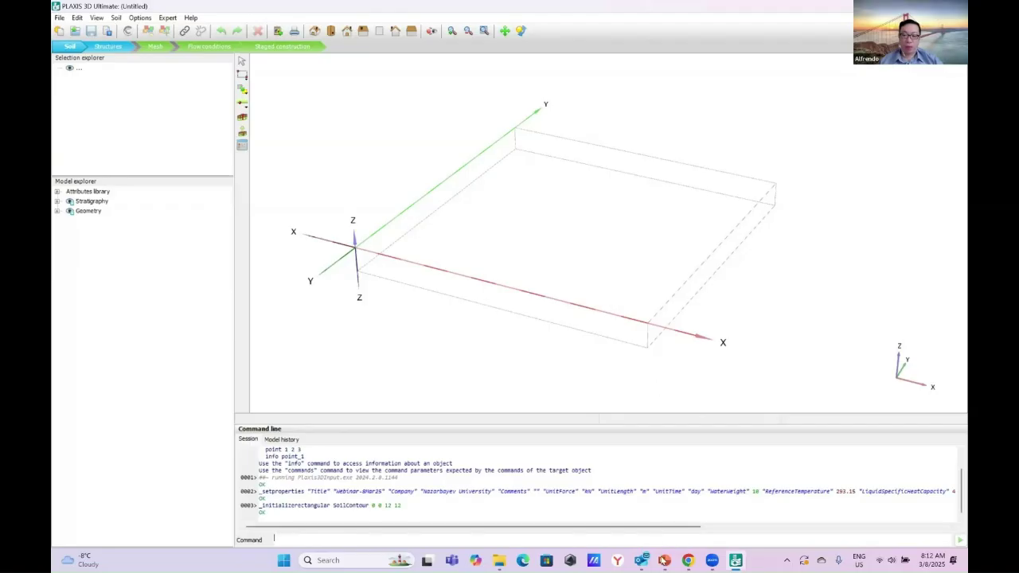
Step: Switch to the PowerPoint webinar presentation and show slide 16 of the procedure
left_click(665, 560)
left_click(84, 232)
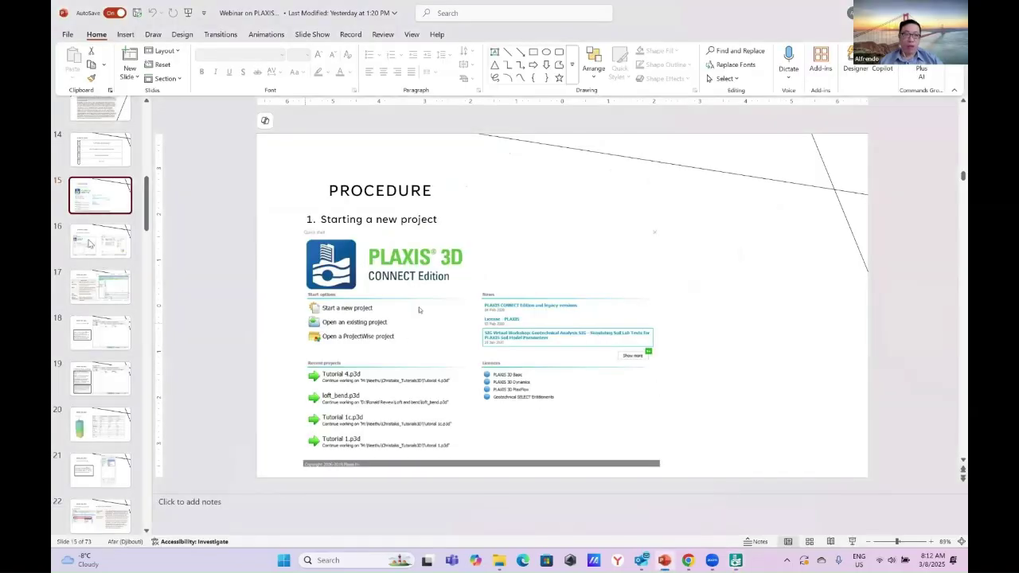
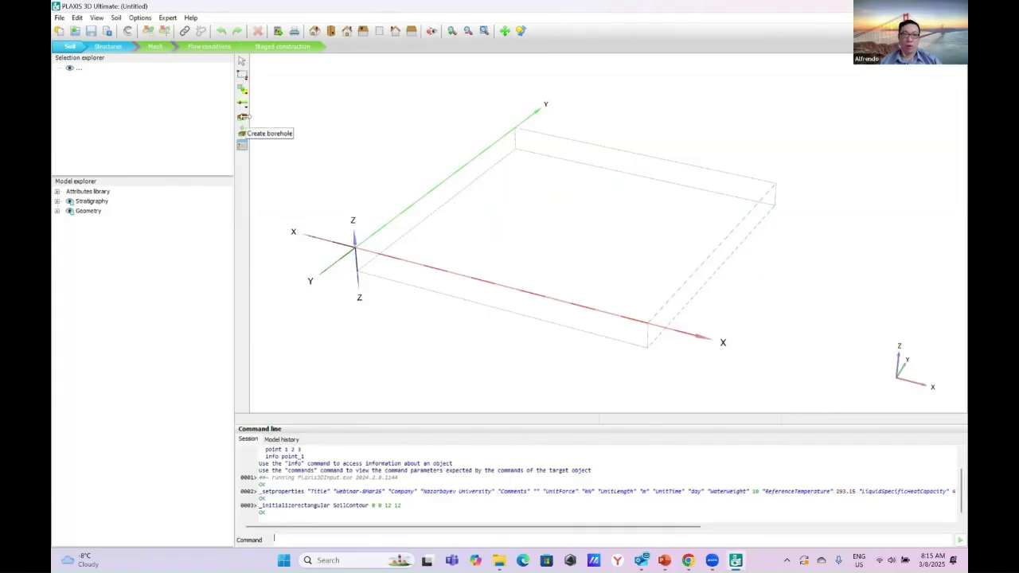
Step: Create a borehole at the centre of the soil contour, at x = 6 m, y = 6 m
left_click(244, 117)
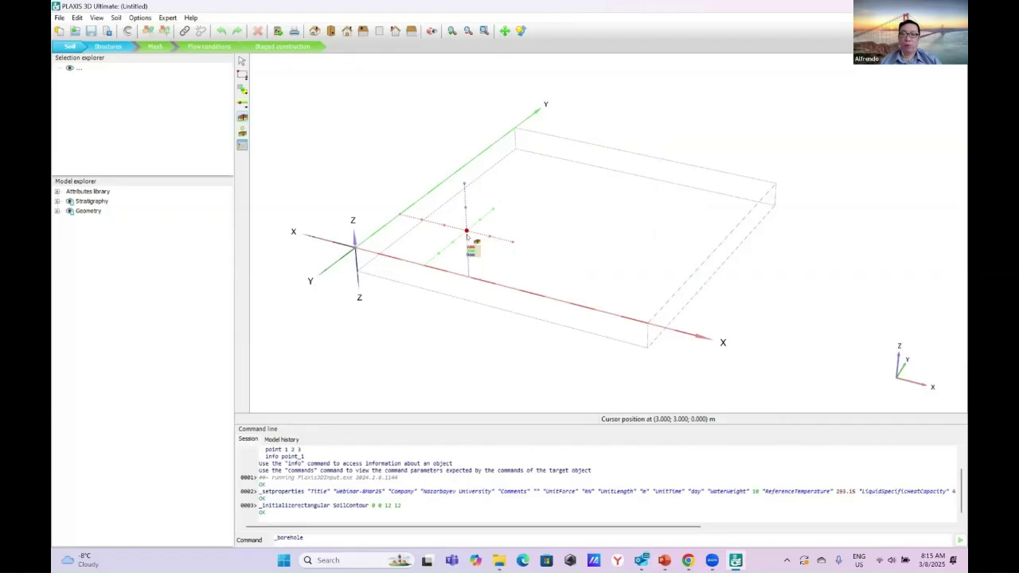
scroll(468, 238, "up", 3)
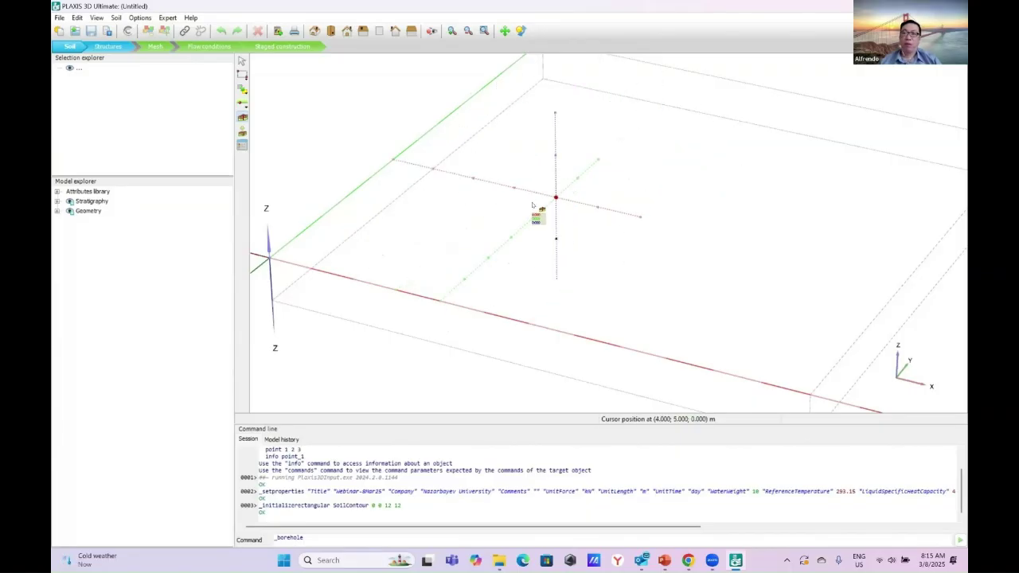
scroll(525, 219, "down", 3)
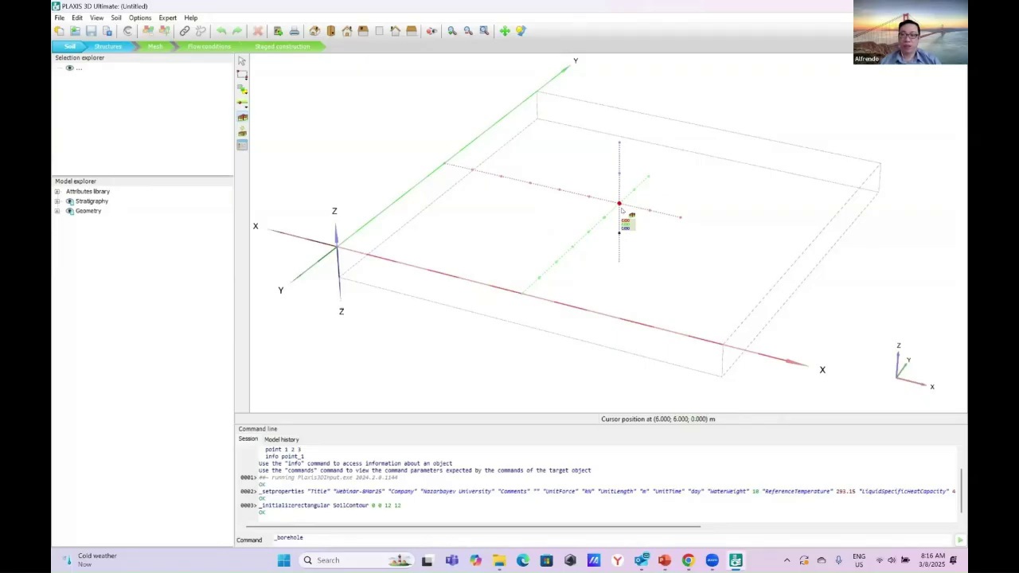
left_click(621, 207)
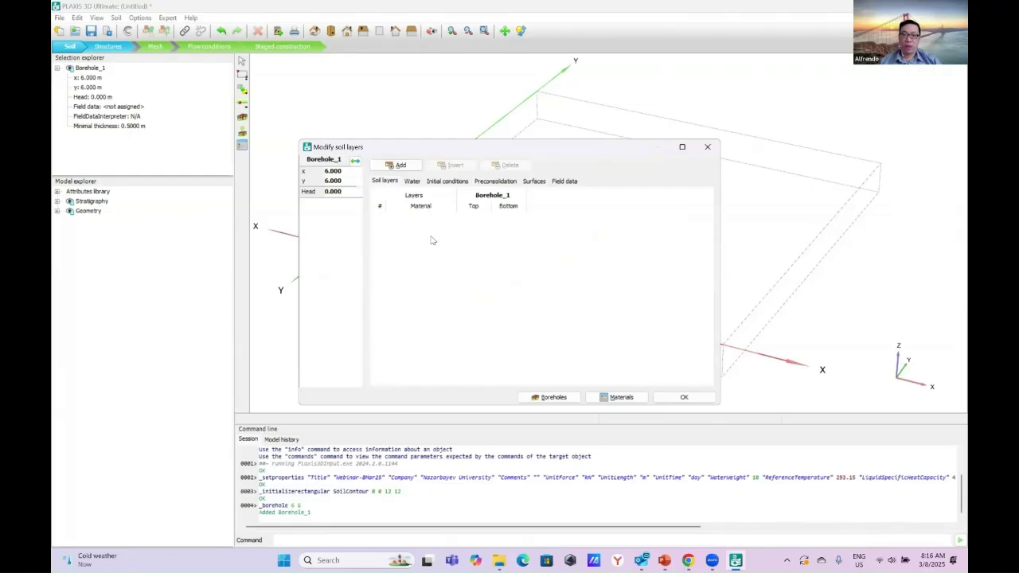
Step: Add a soil layer to the borehole and check which materials can be assigned to it
left_click(400, 166)
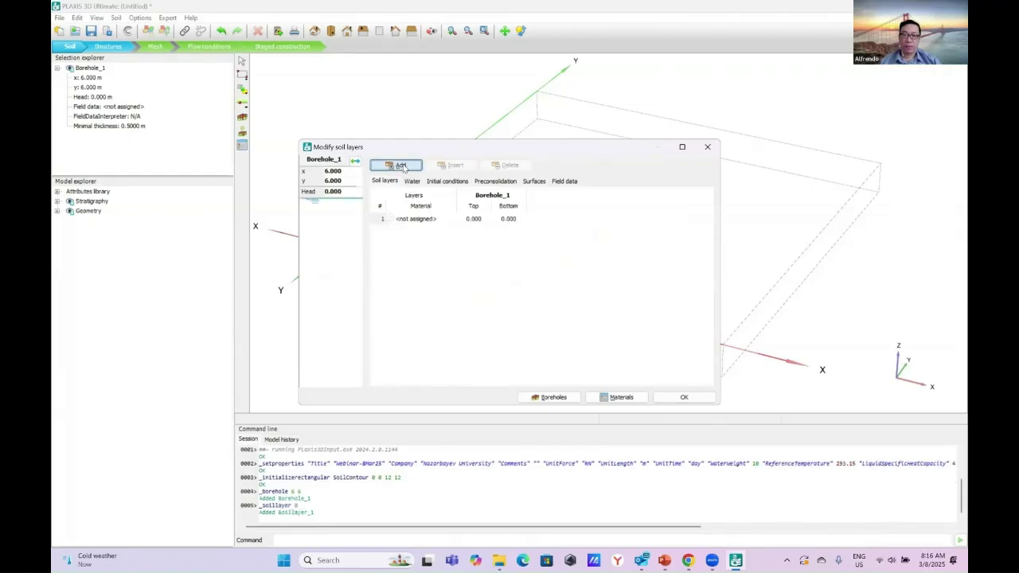
left_click(418, 220)
left_click(430, 220)
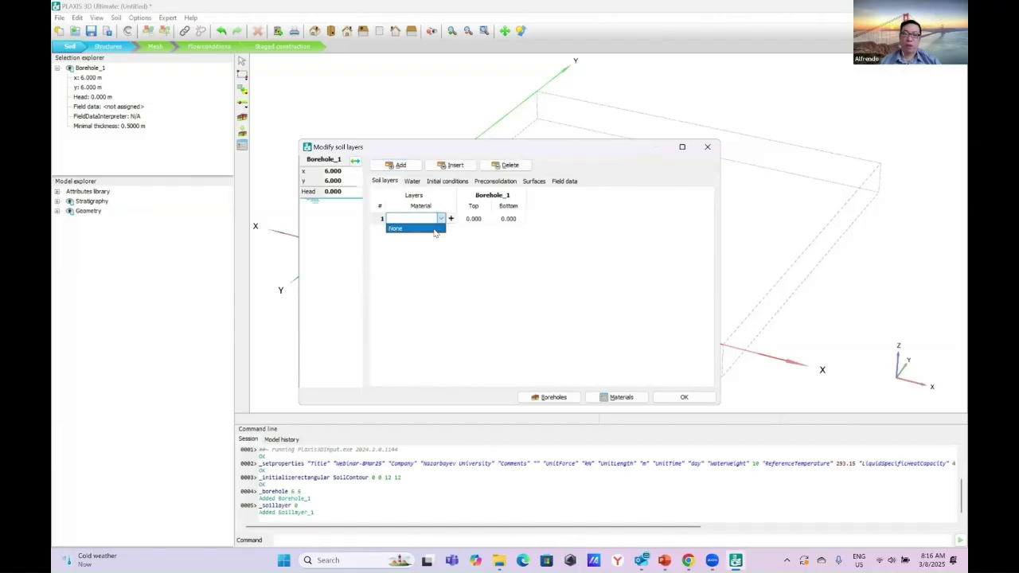
left_click(499, 243)
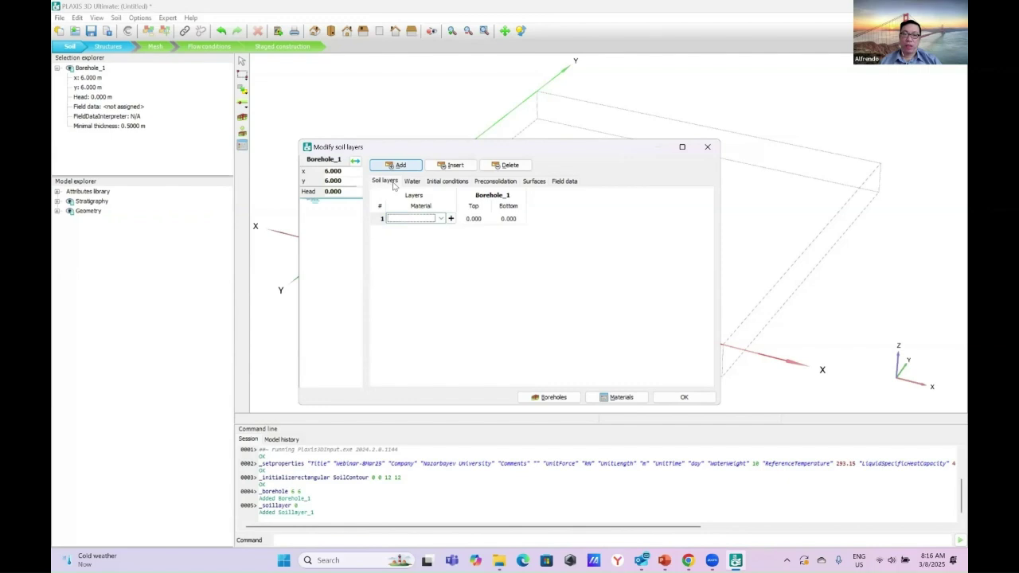
Step: Create a new soil material for the borehole's first layer
left_click(452, 219)
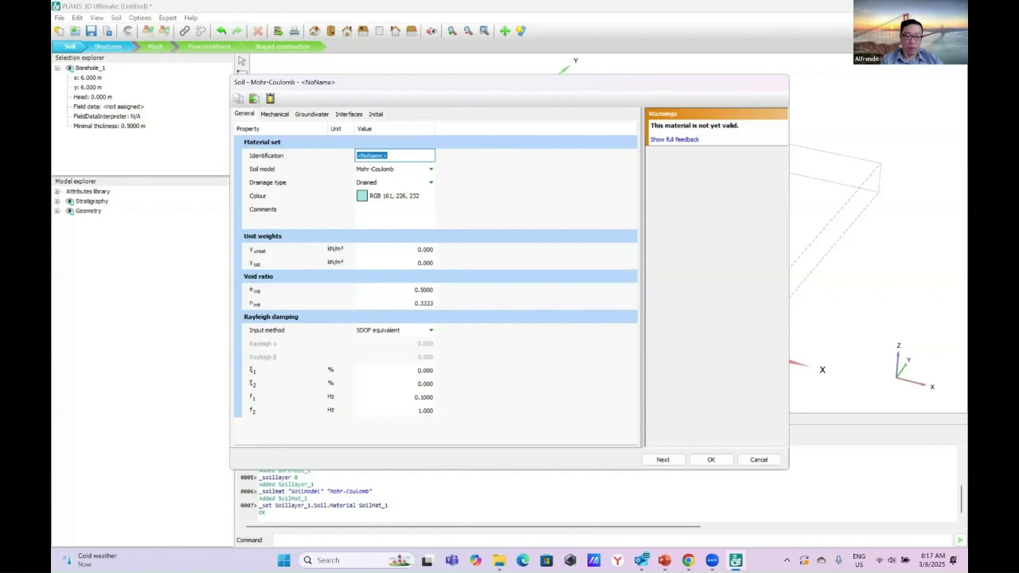
type("S")
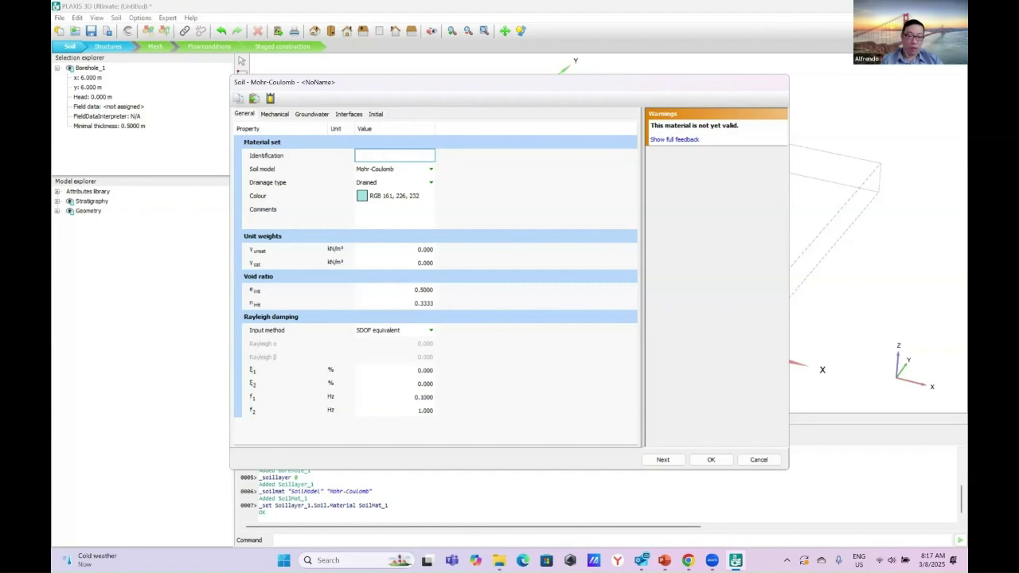
Step: Switch to the PowerPoint webinar presentation and show slide 20 with the soil profile and its parameter table
left_click(664, 561)
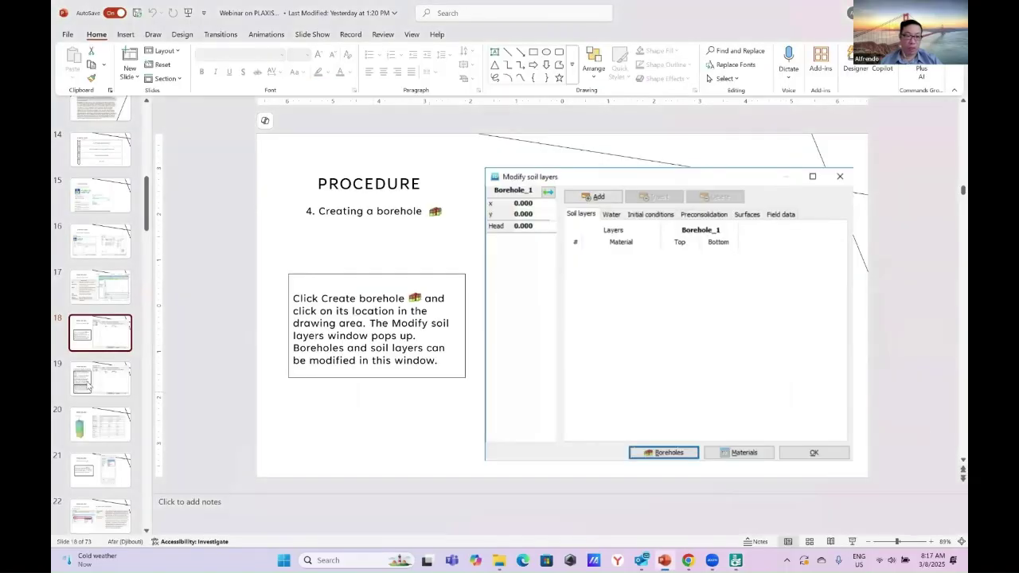
left_click(88, 385)
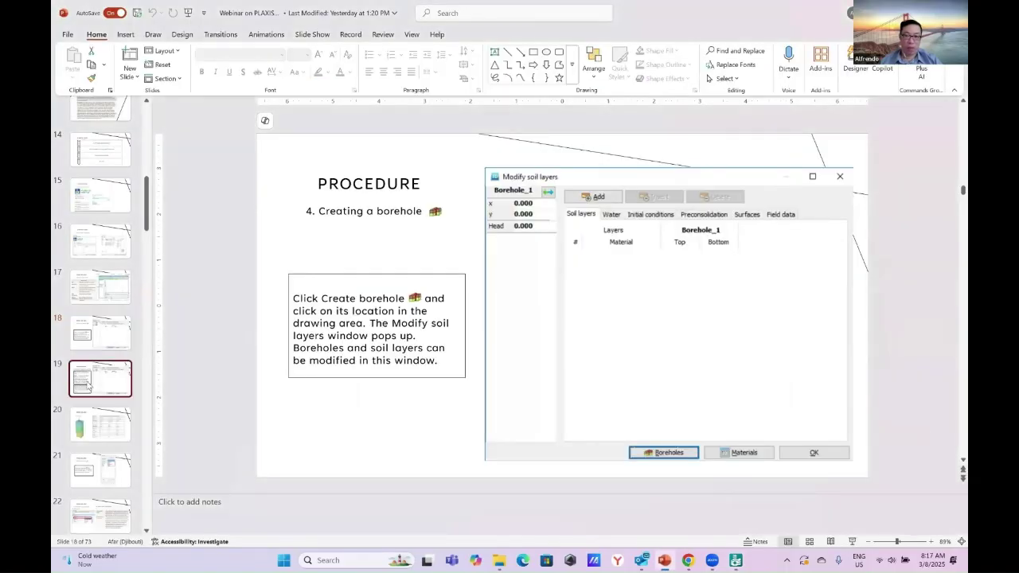
left_click(101, 427)
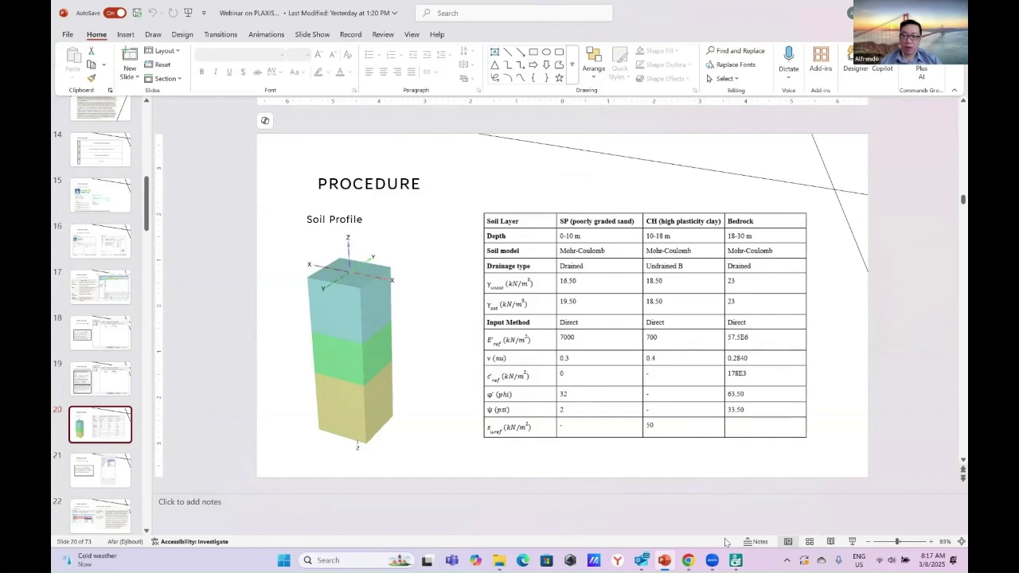
Step: Return to PLAXIS 3D and set the new material's identification to SP
left_click(736, 561)
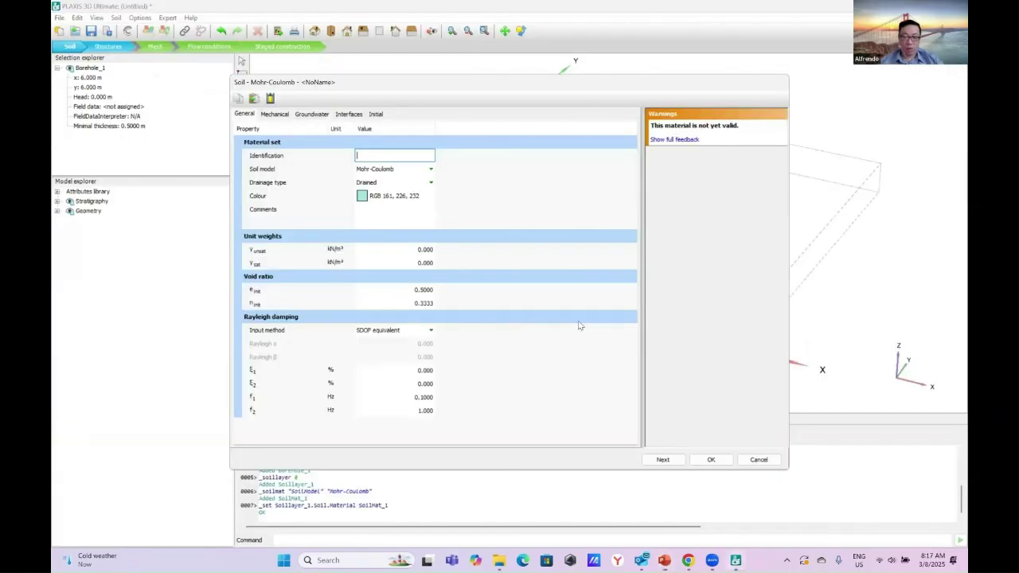
type("SP")
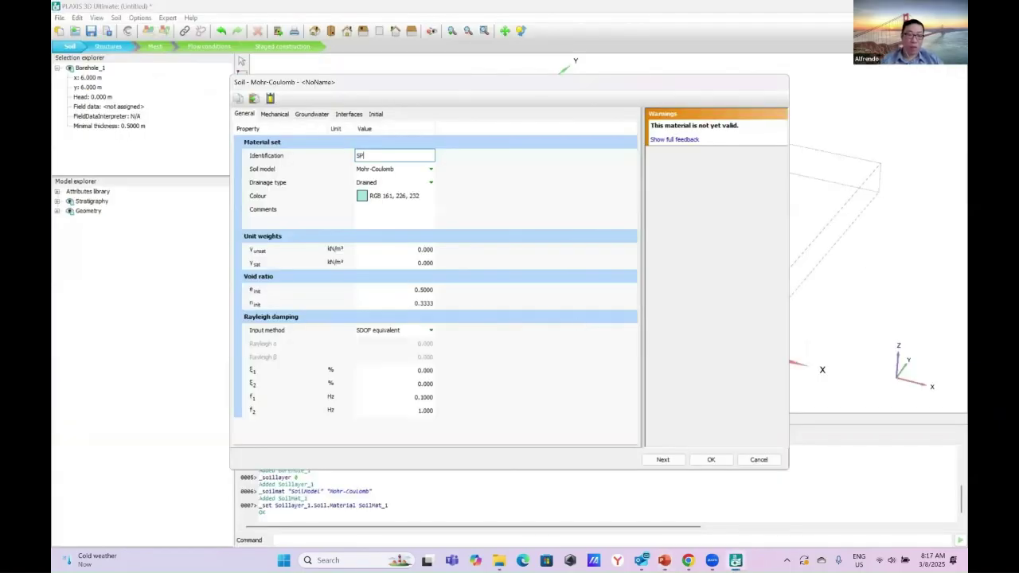
key("Return")
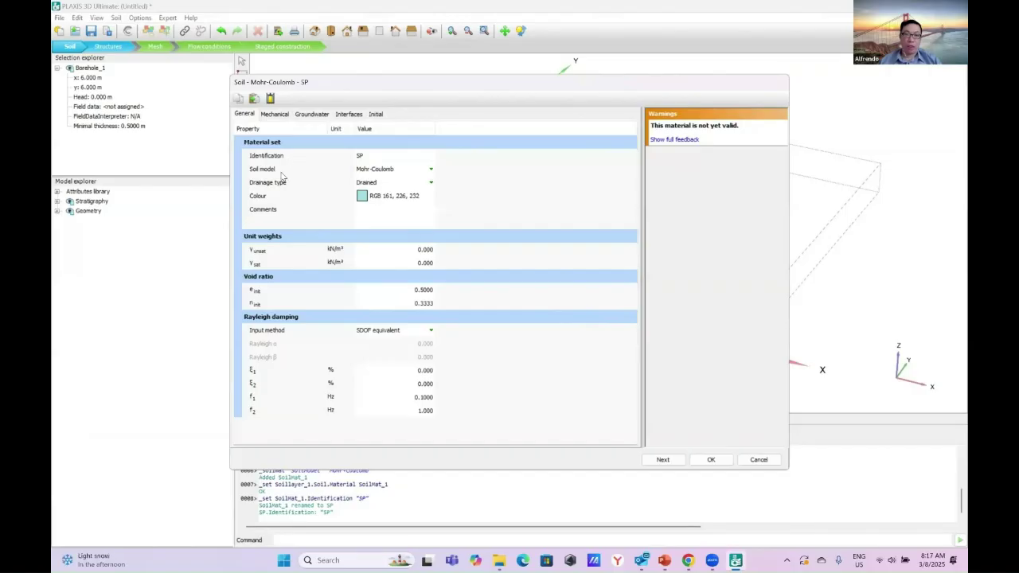
Step: Examine the soil models available for the SP material, keeping Mohr-Coulomb
left_click(386, 171)
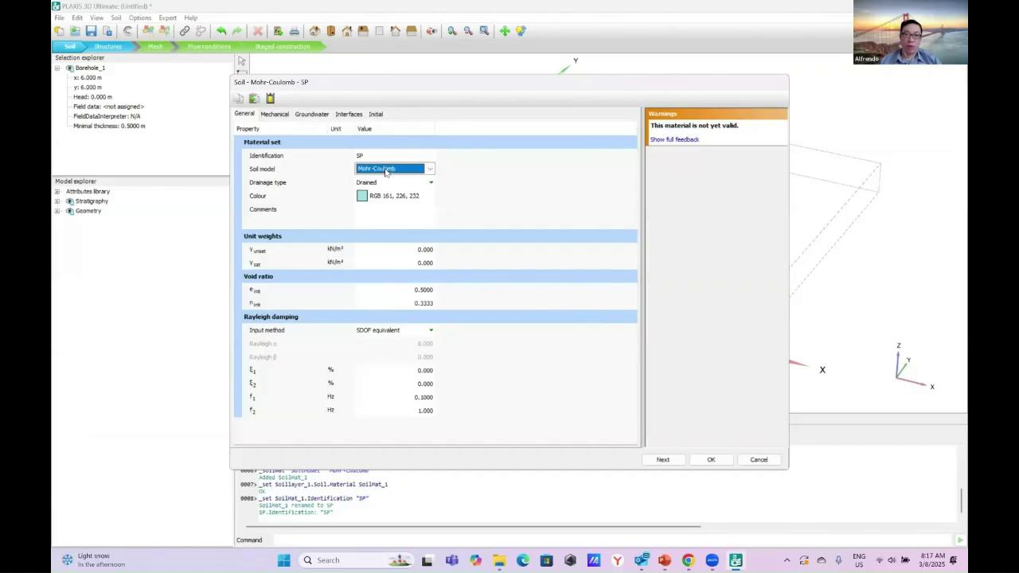
left_click(386, 171)
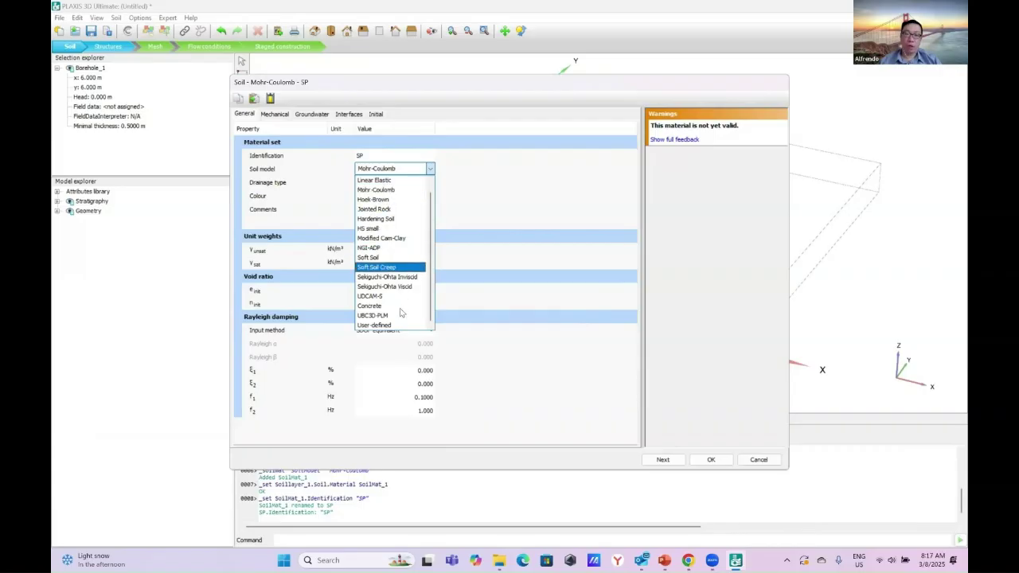
scroll(406, 286, "up", 1)
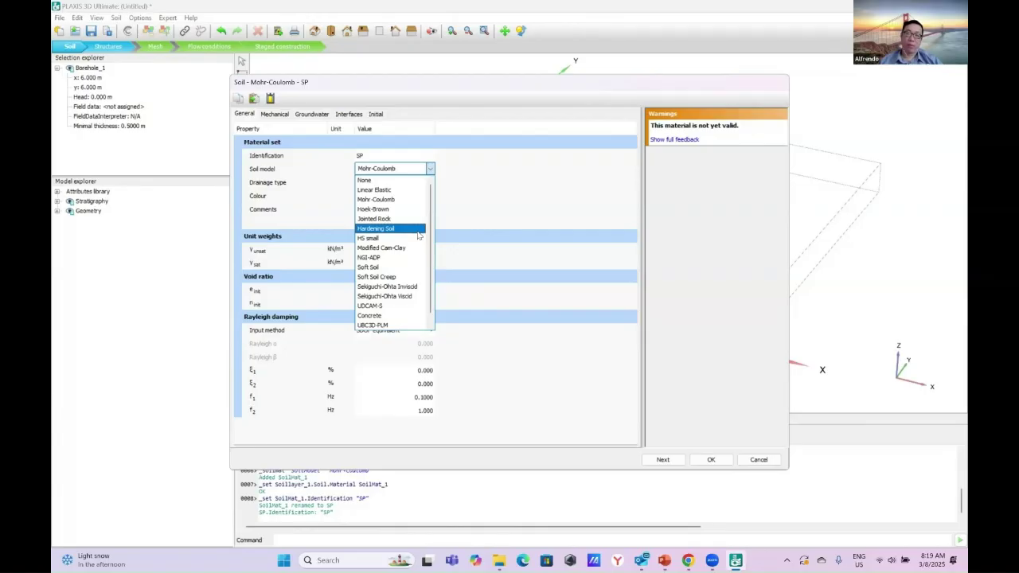
left_click(478, 202)
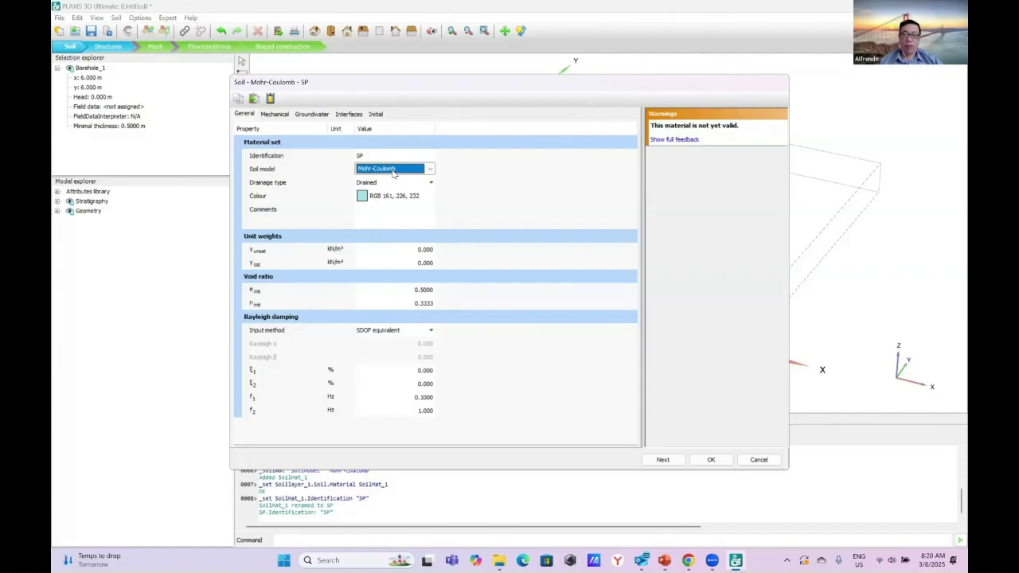
Step: Examine the drainage type options and their descriptions for the SP material, keeping Drained
left_click(391, 185)
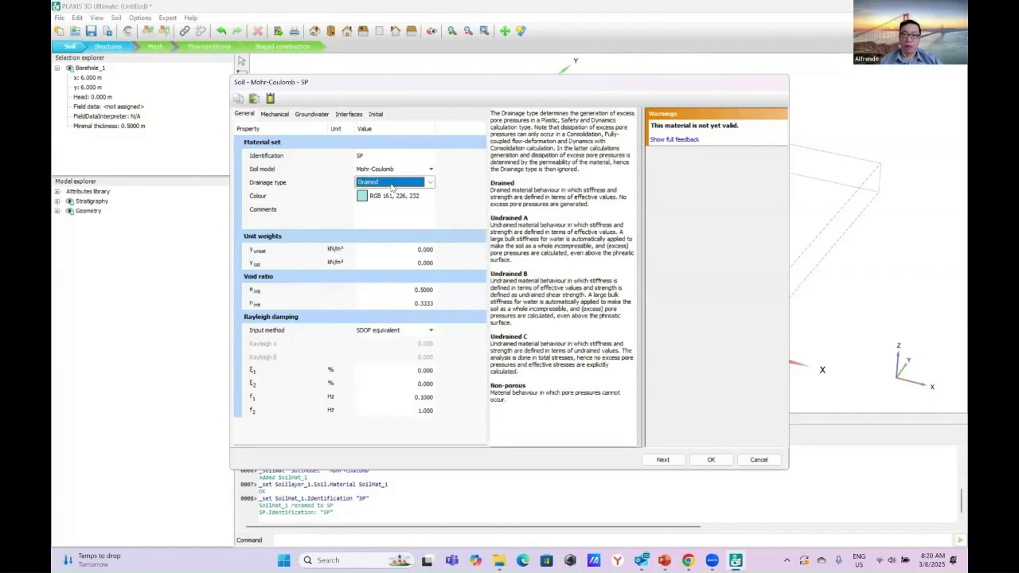
left_click(391, 187)
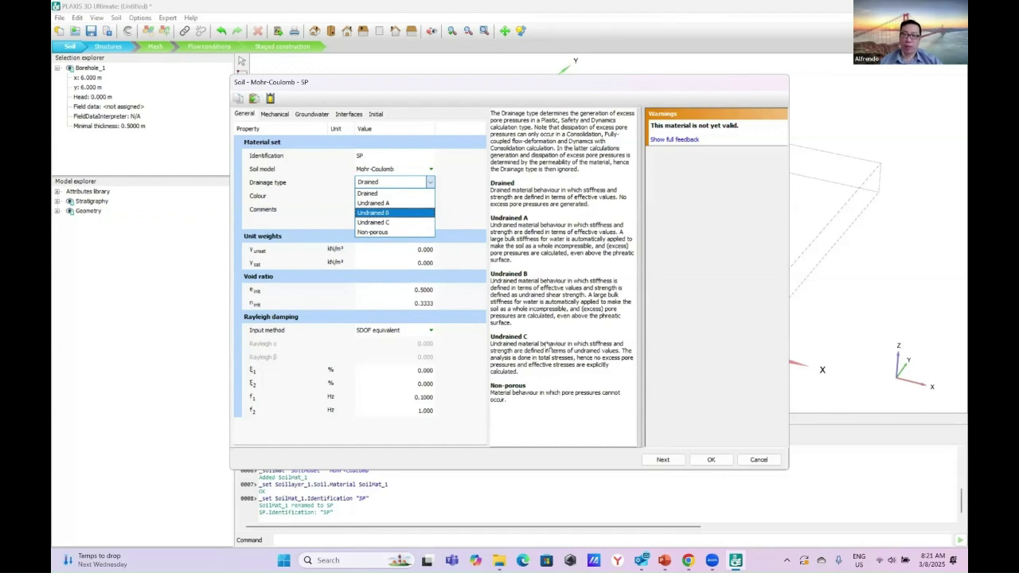
left_click(548, 297)
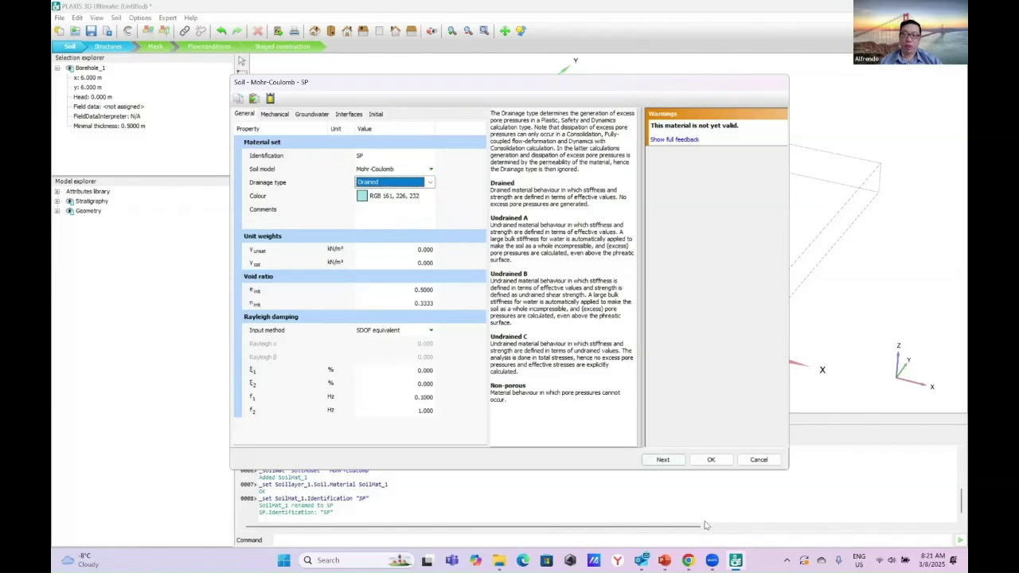
Step: Switch to the PowerPoint presentation to check the SP parameters in the soil profile table
left_click(664, 561)
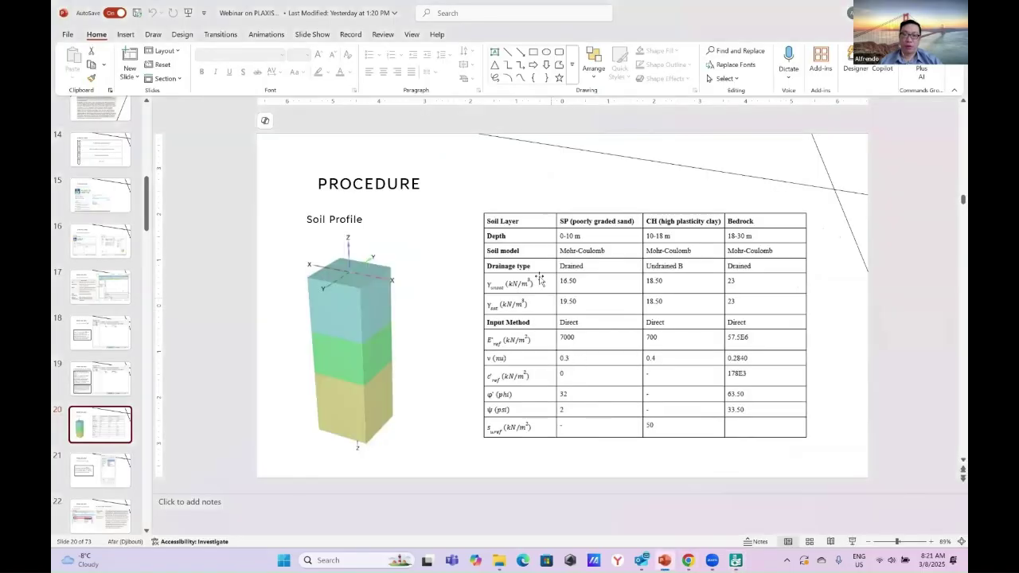